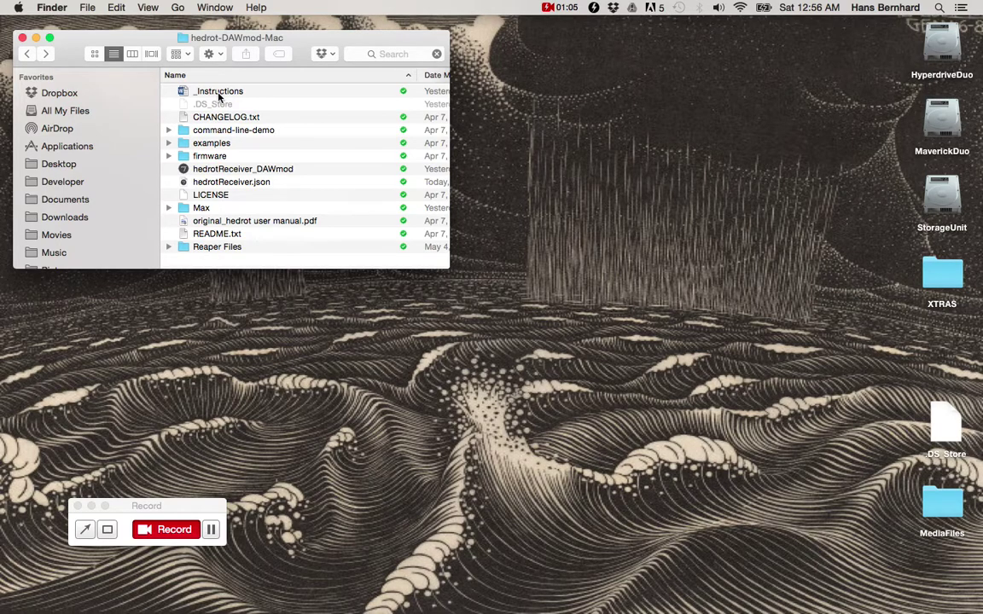
Launch hedrotReceiver_DAWmod and switch the headtracker on to stream live roll, pitch and yaw.
{"action": "left_click", "coordinate": [220, 170]}
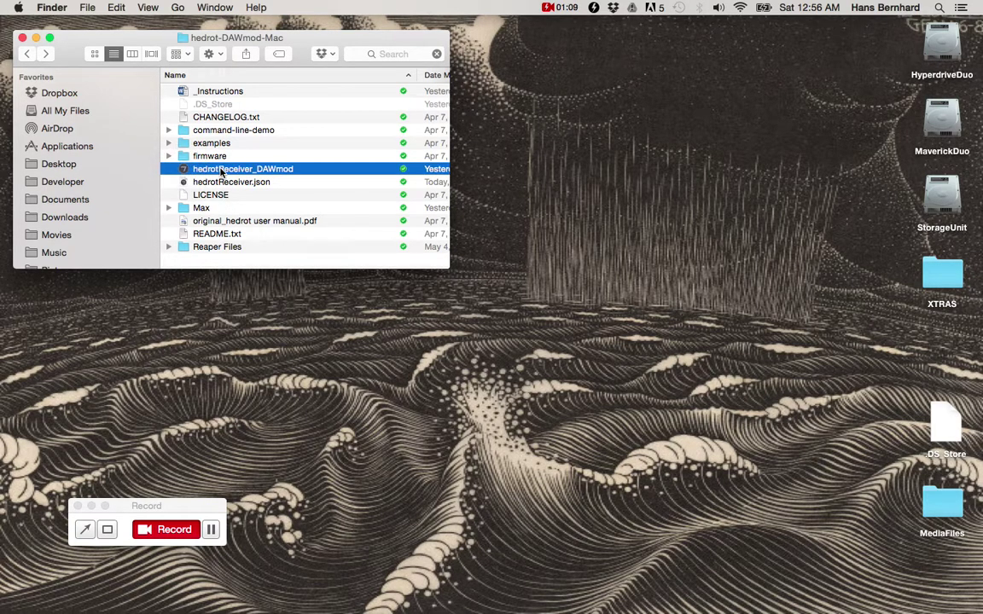
{"action": "double_click", "coordinate": [220, 169]}
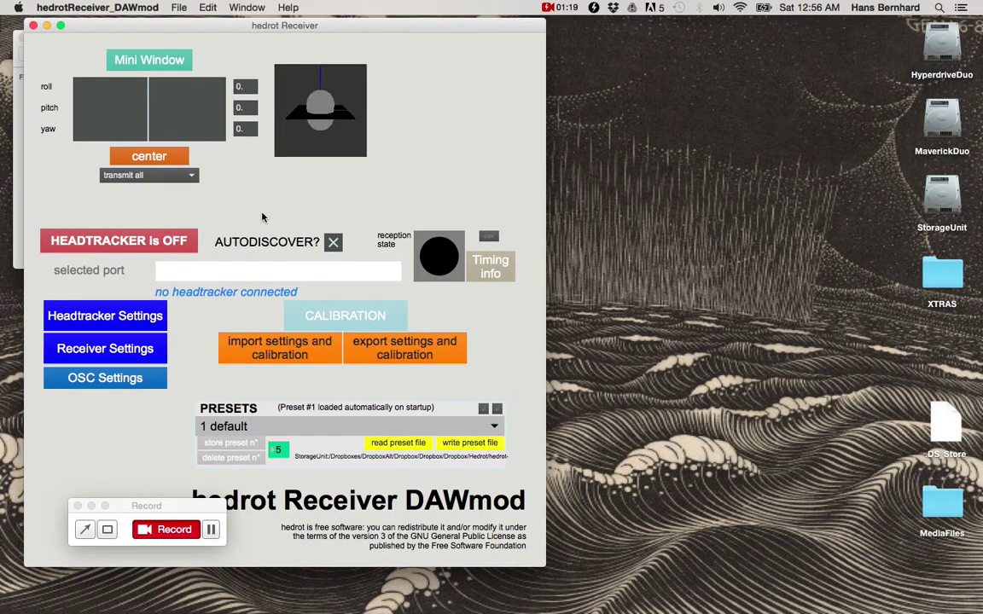
{"action": "left_click", "coordinate": [160, 244]}
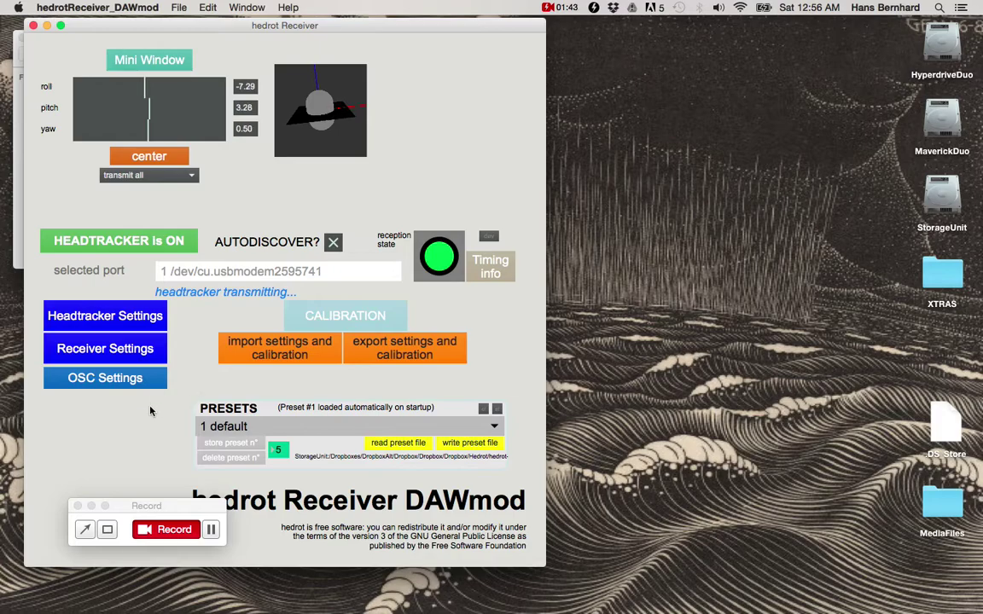
Open the [OSC send] settings beside the receiver and set the offset to Offset Disabled.
{"action": "left_click", "coordinate": [96, 377]}
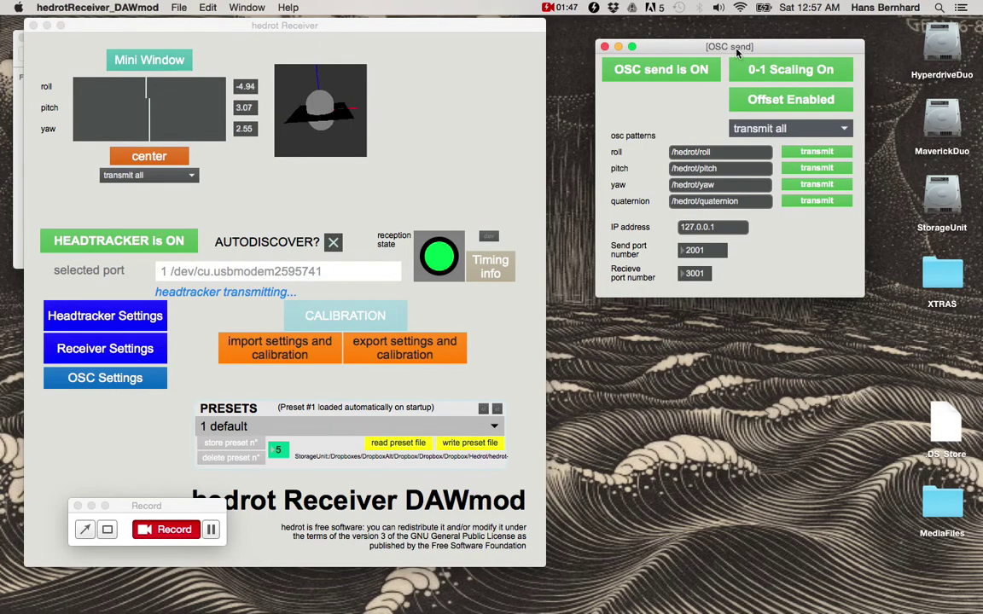
{"action": "left_click_drag", "start_coordinate": [736, 48], "coordinate": [160, 312]}
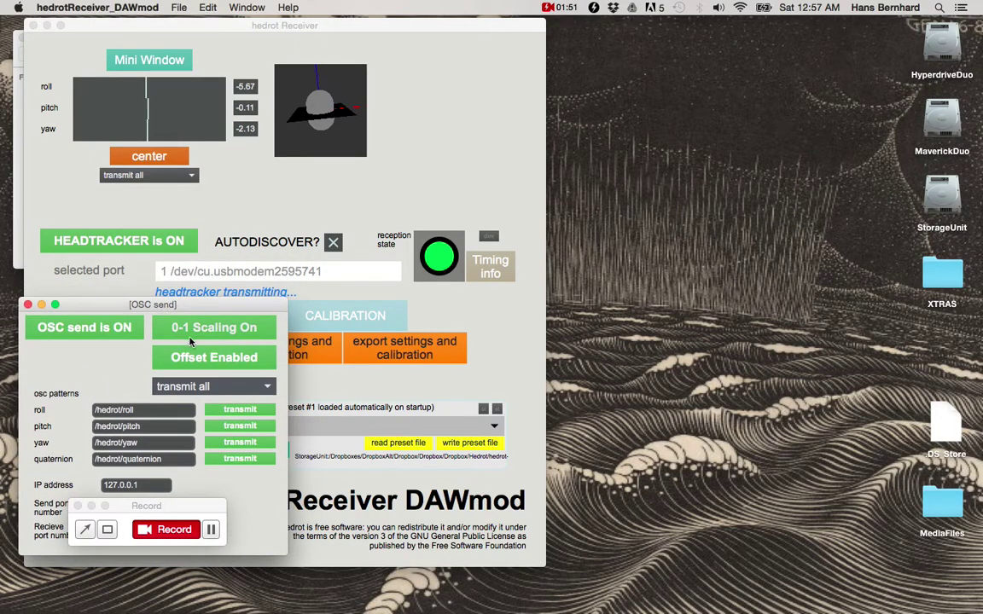
{"action": "left_click_drag", "start_coordinate": [148, 505], "coordinate": [121, 552]}
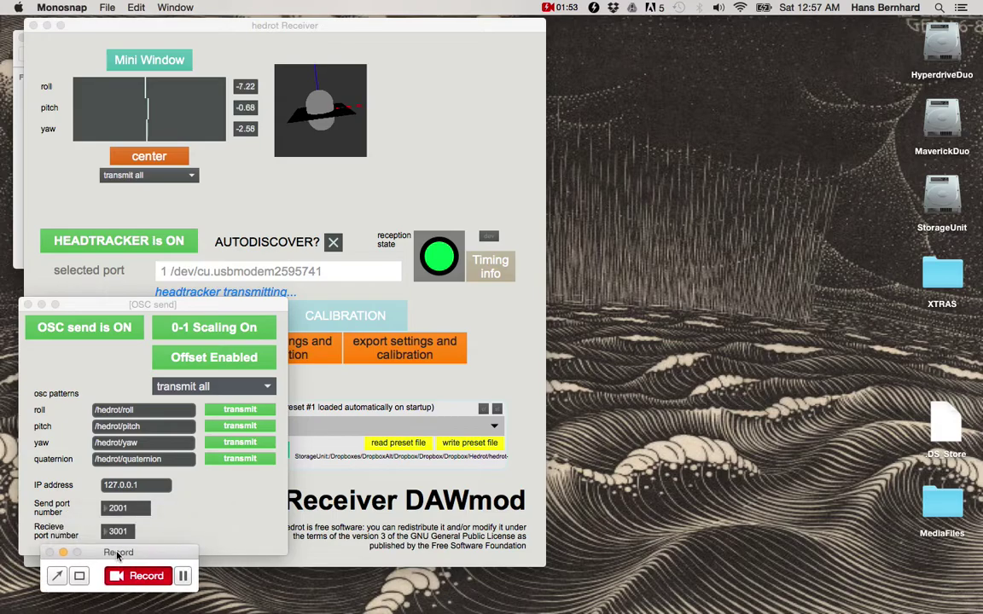
{"action": "left_click", "coordinate": [216, 359]}
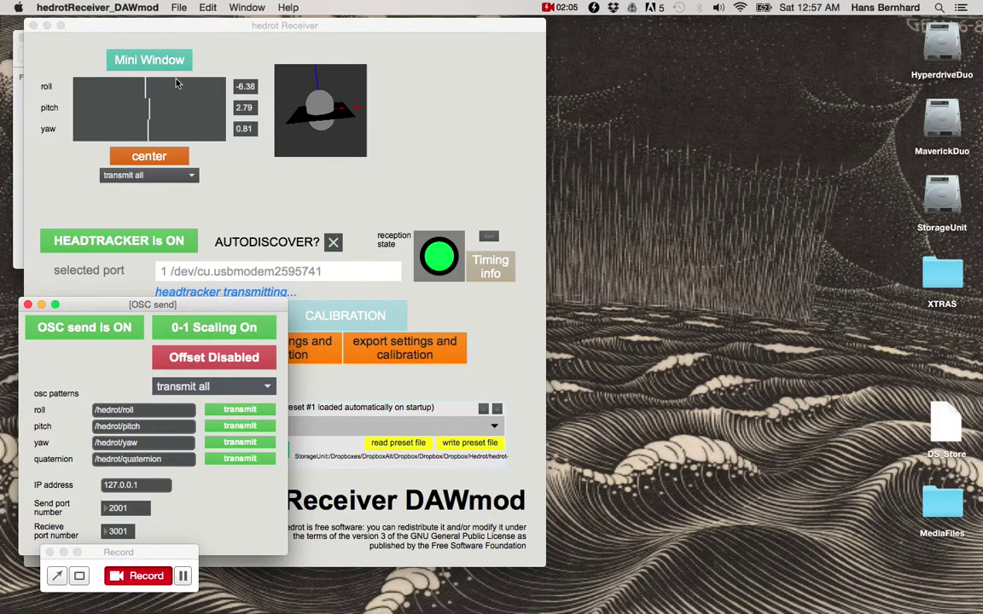
Shrink hedrot to its Mini Window lower on screen, then close REAPER's existing FB360 Control window.
{"action": "left_click", "coordinate": [154, 65]}
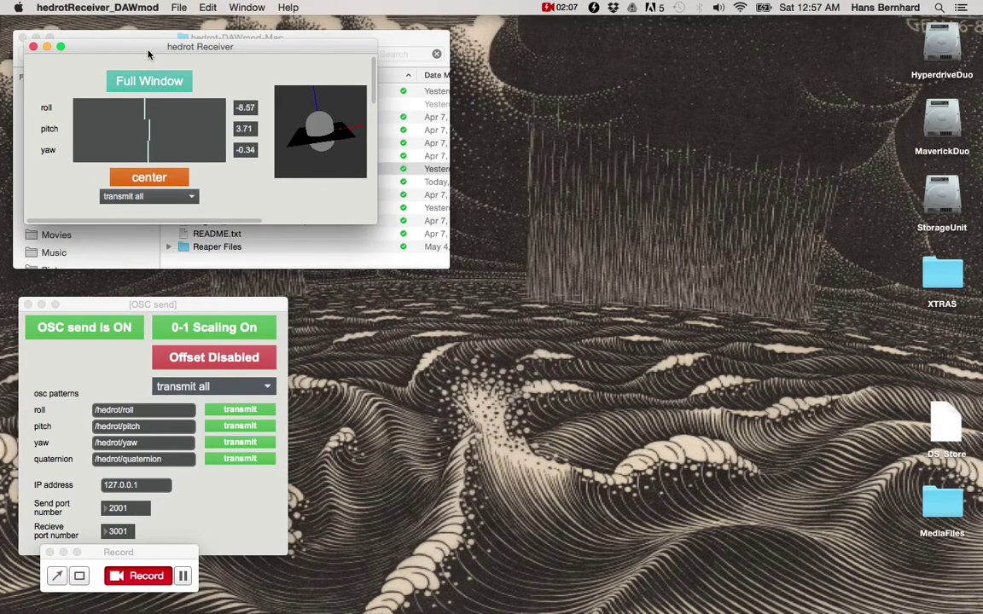
{"action": "left_click_drag", "start_coordinate": [145, 34], "coordinate": [142, 91]}
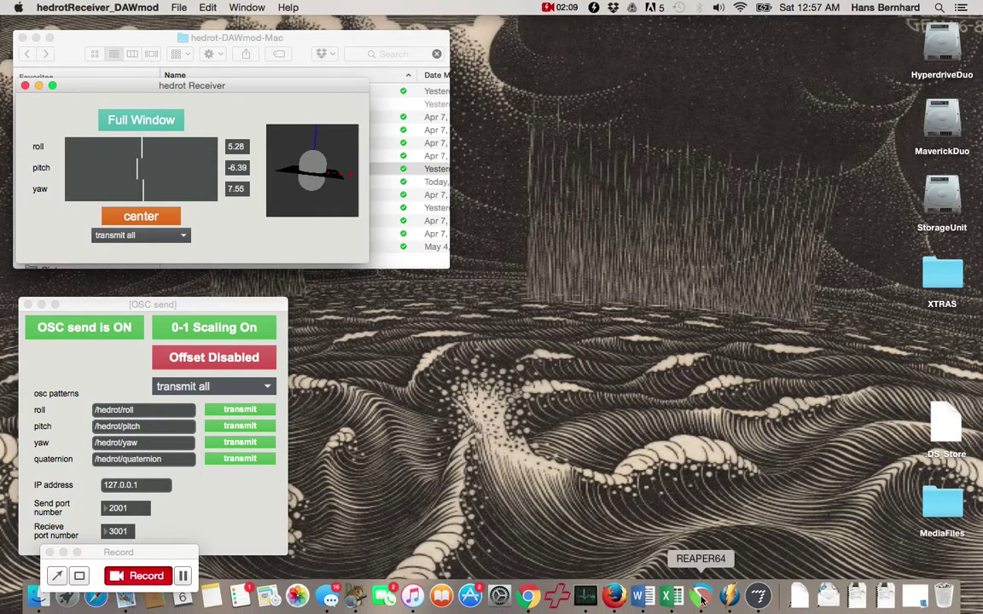
{"action": "left_click", "coordinate": [698, 598]}
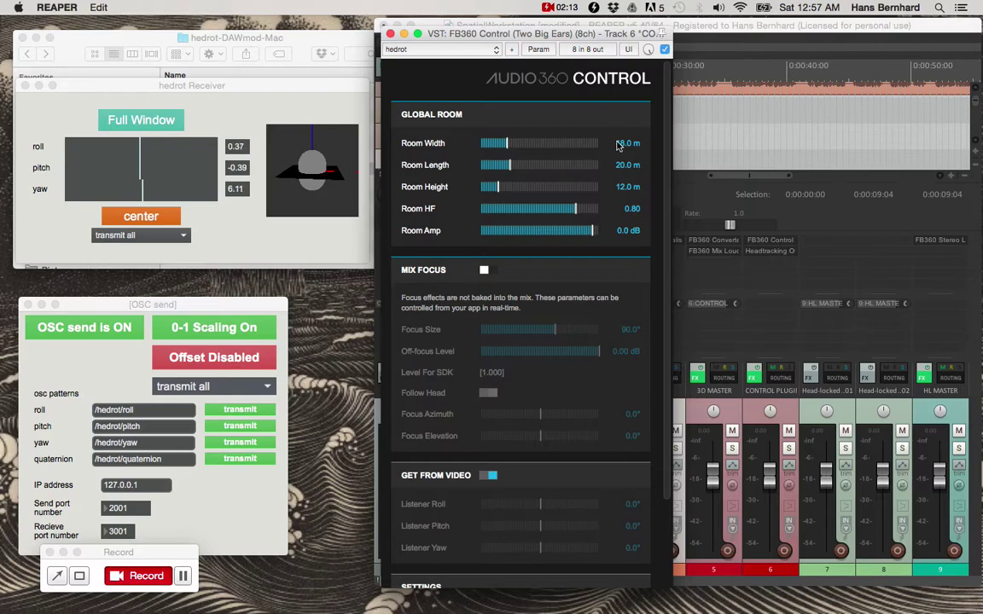
{"action": "left_click", "coordinate": [390, 34]}
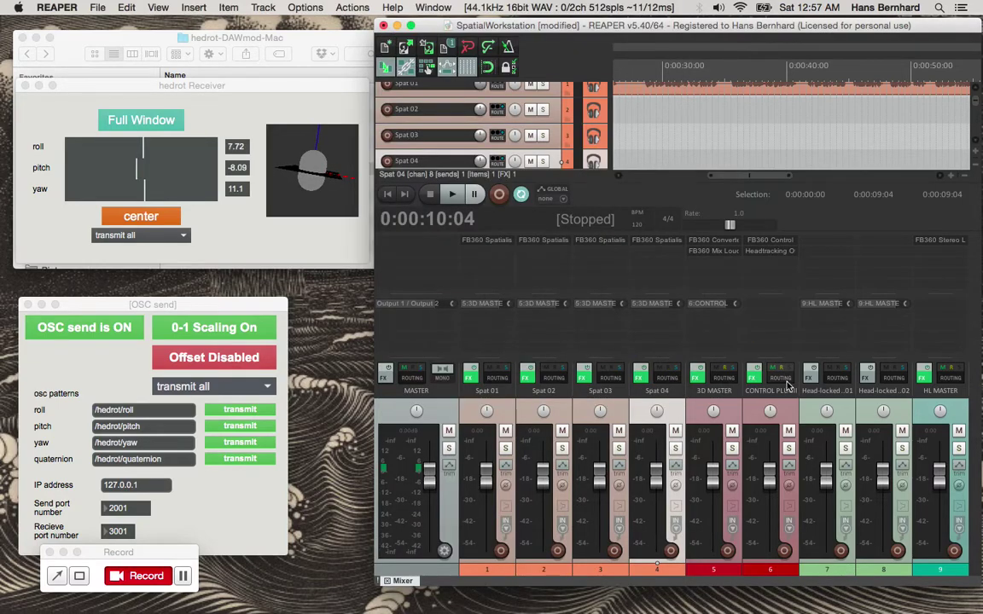
Show FB360 Control on the CONTROL PLUGIN track, toggling Get From Video off and back on.
{"action": "left_click", "coordinate": [771, 240]}
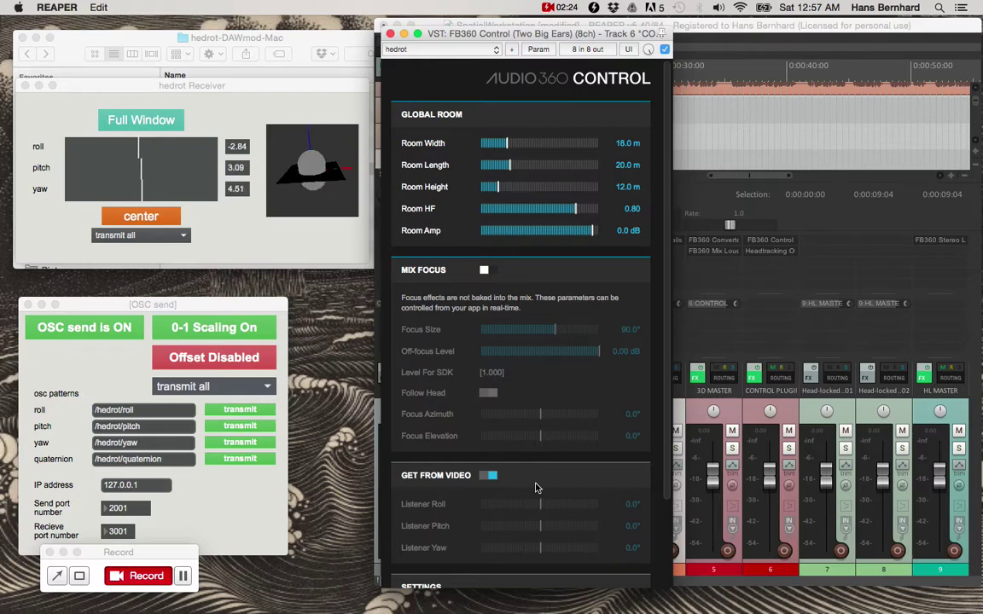
{"action": "left_click", "coordinate": [492, 477]}
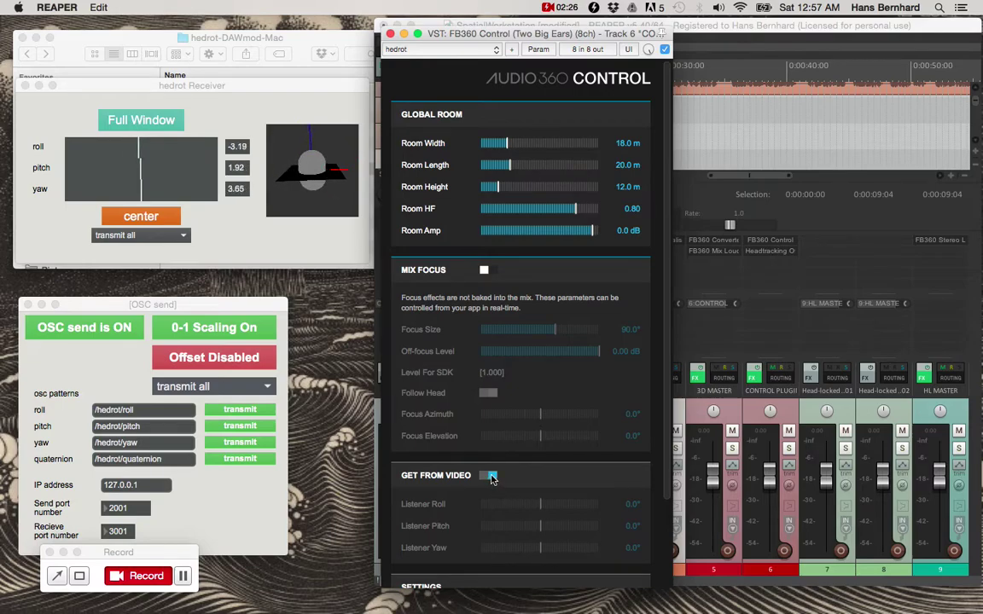
{"action": "left_click", "coordinate": [492, 478]}
Confirm the OSC: hedrot control surface in Preferences, receiving on port 2001 with Hedrot pattern config.
{"action": "left_click", "coordinate": [57, 7]}
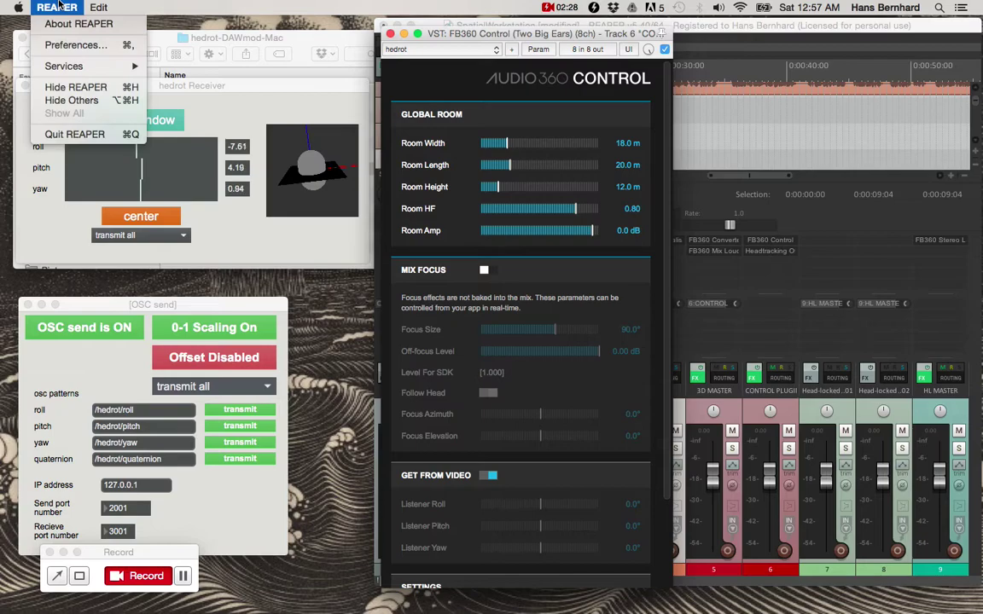
{"action": "left_click", "coordinate": [54, 44]}
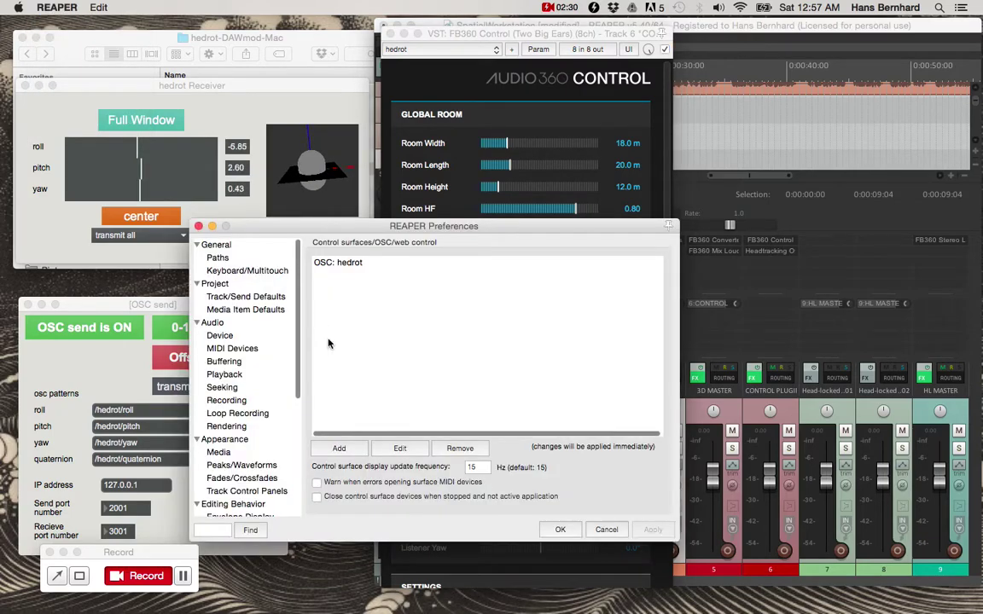
{"action": "scroll", "coordinate": [249, 465], "scroll_direction": "down", "scroll_amount": 5}
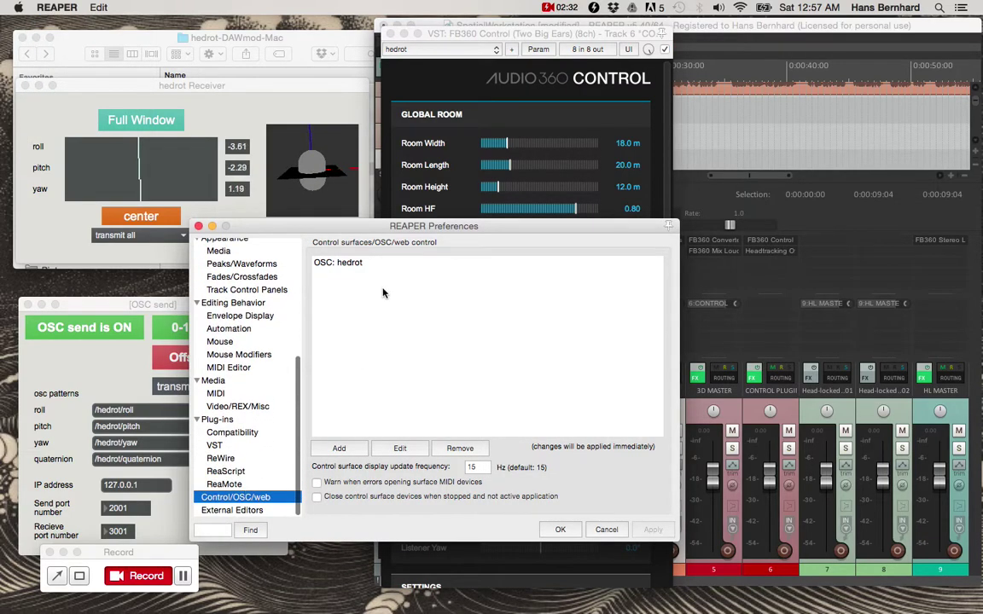
{"action": "double_click", "coordinate": [348, 265]}
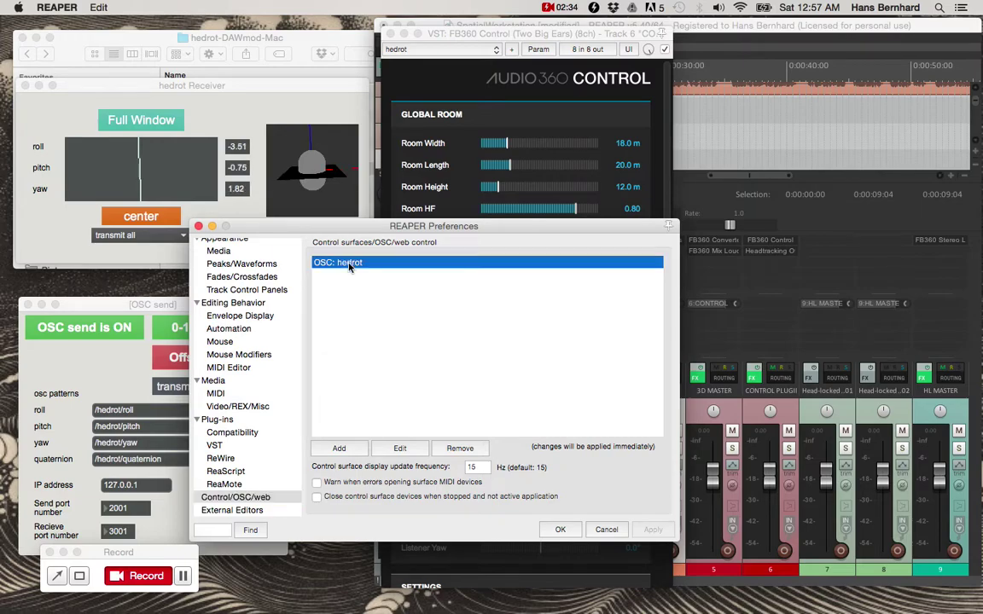
{"action": "left_click", "coordinate": [143, 330]}
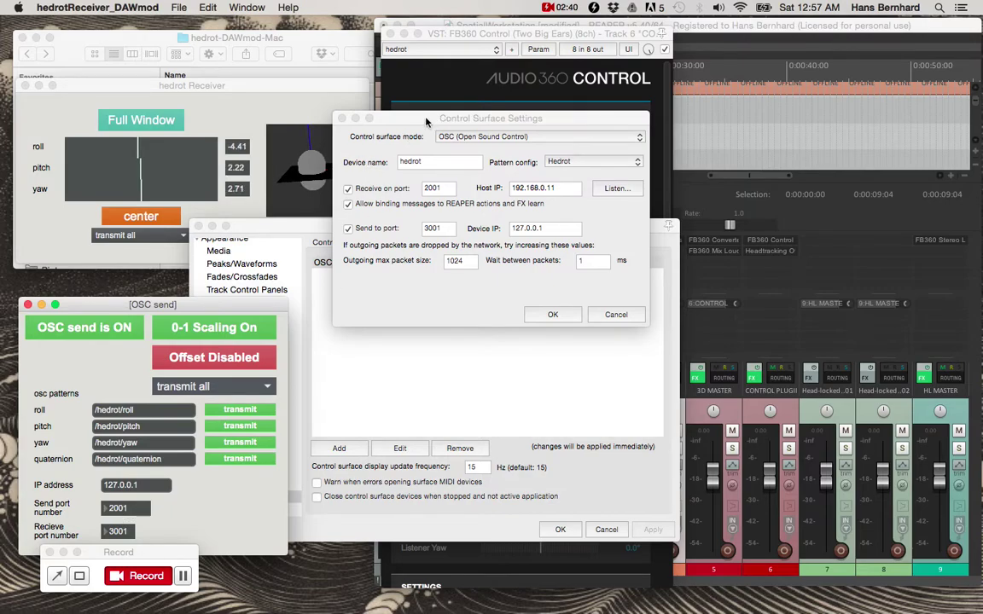
{"action": "left_click", "coordinate": [384, 115]}
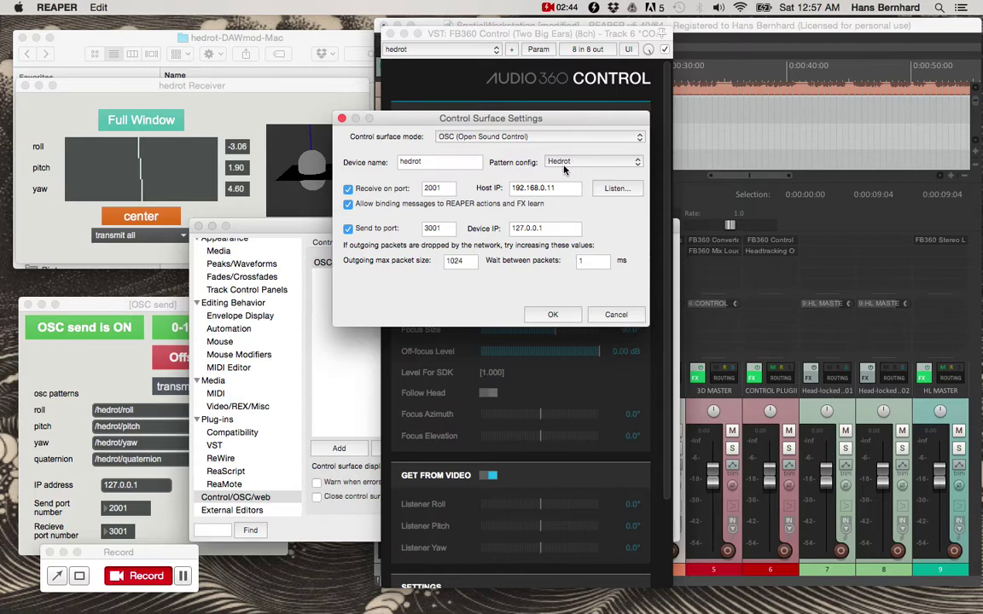
{"action": "left_click", "coordinate": [563, 162]}
{"action": "left_click", "coordinate": [561, 162]}
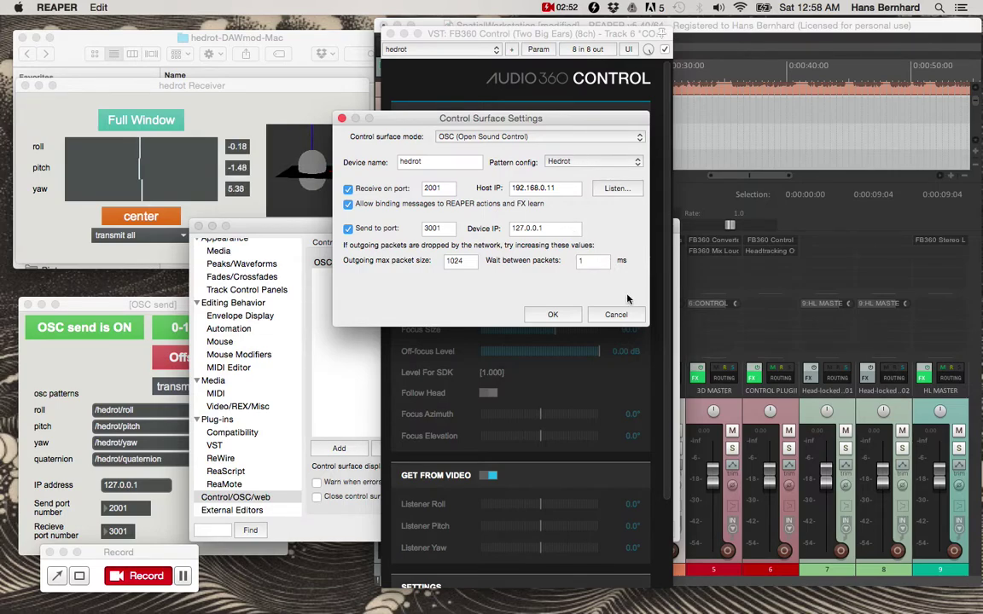
{"action": "left_click", "coordinate": [610, 315]}
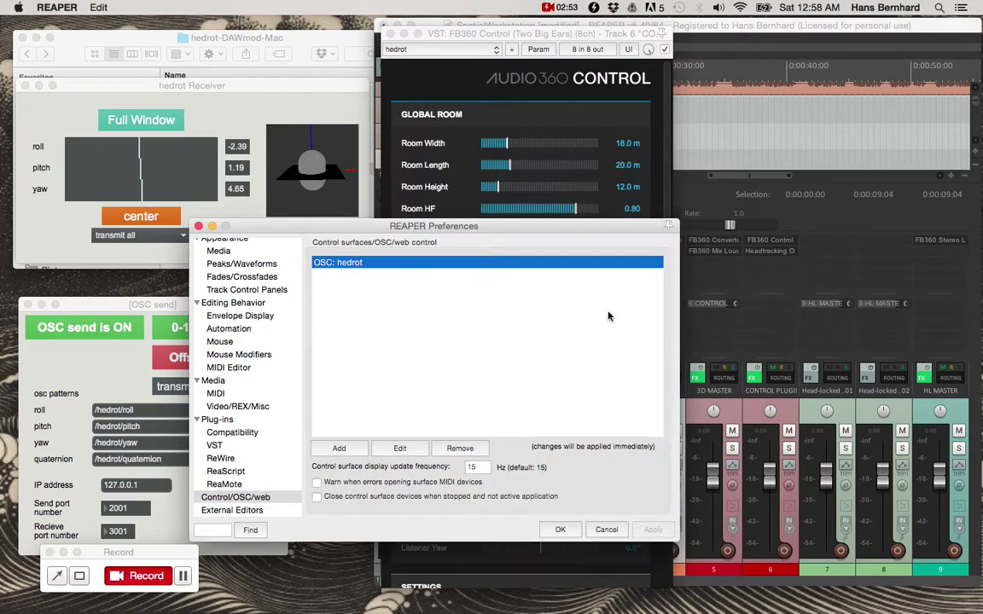
Close Preferences, check FB360's Param > FX parameter list > Learn options, and switch off GET FROM VIDEO.
{"action": "left_click", "coordinate": [606, 529]}
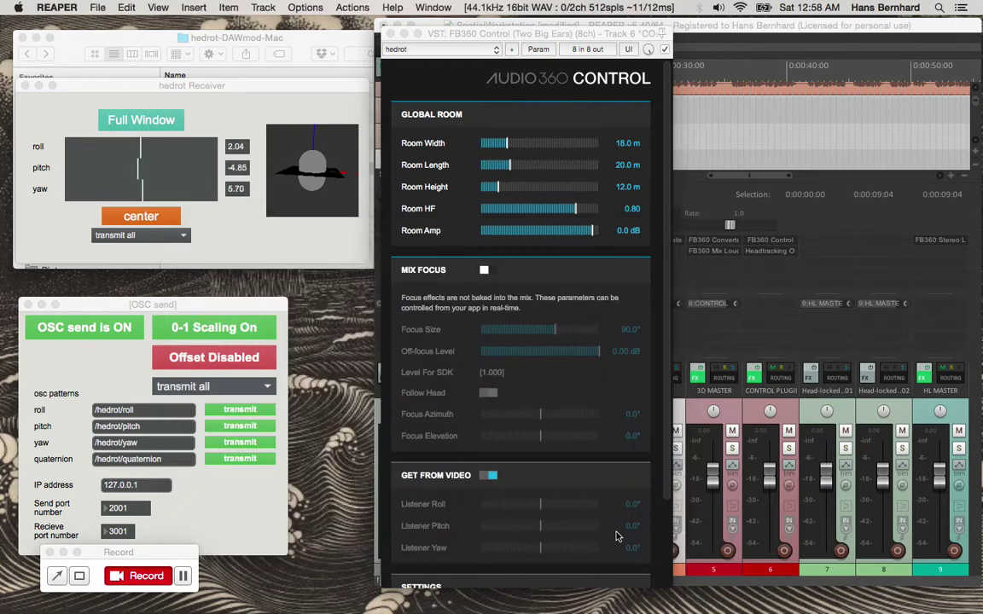
{"action": "left_click", "coordinate": [538, 48]}
{"action": "mouse_move", "coordinate": [614, 164]}
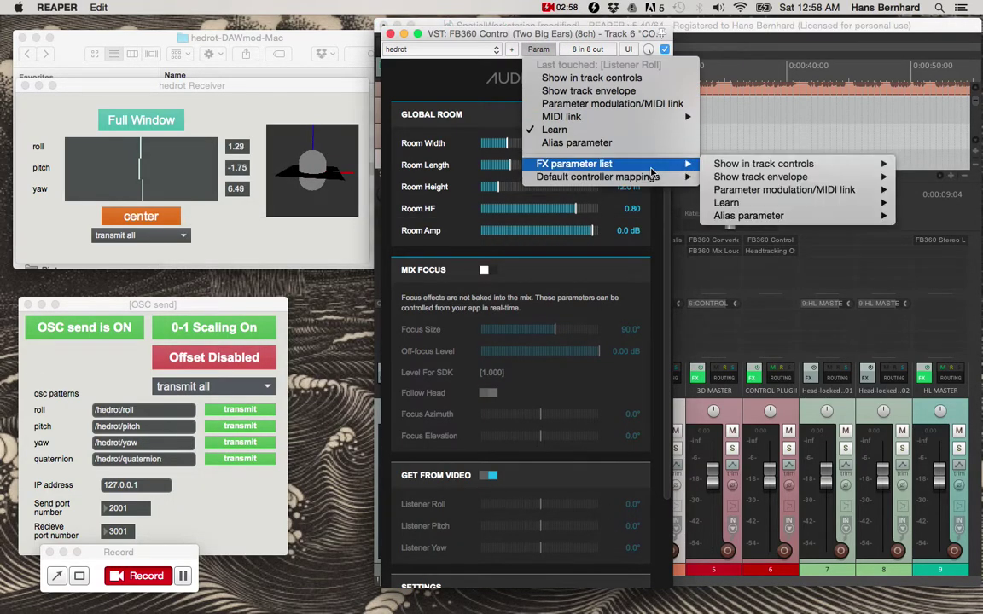
{"action": "mouse_move", "coordinate": [726, 204]}
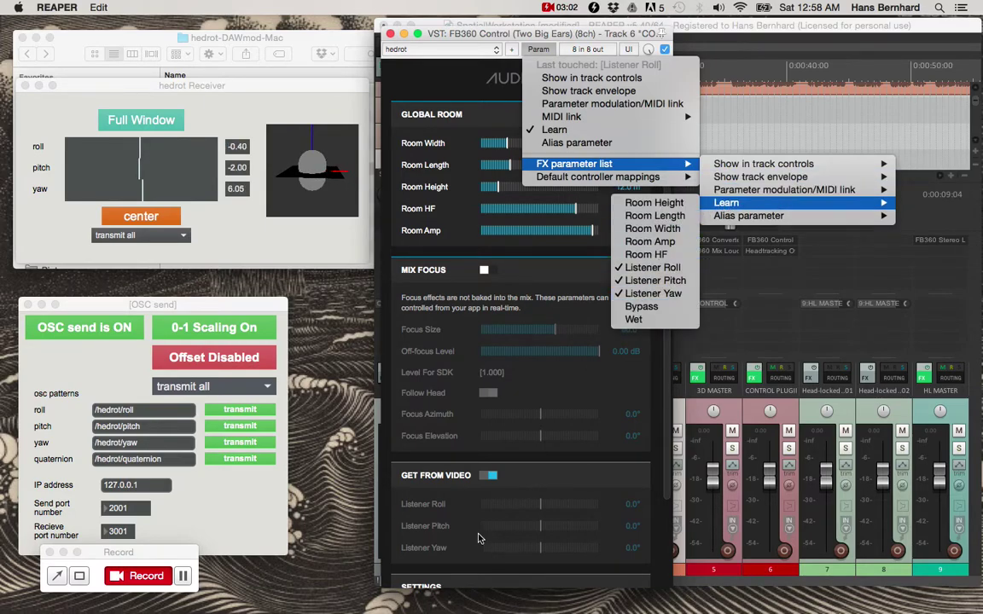
{"action": "left_click", "coordinate": [638, 294]}
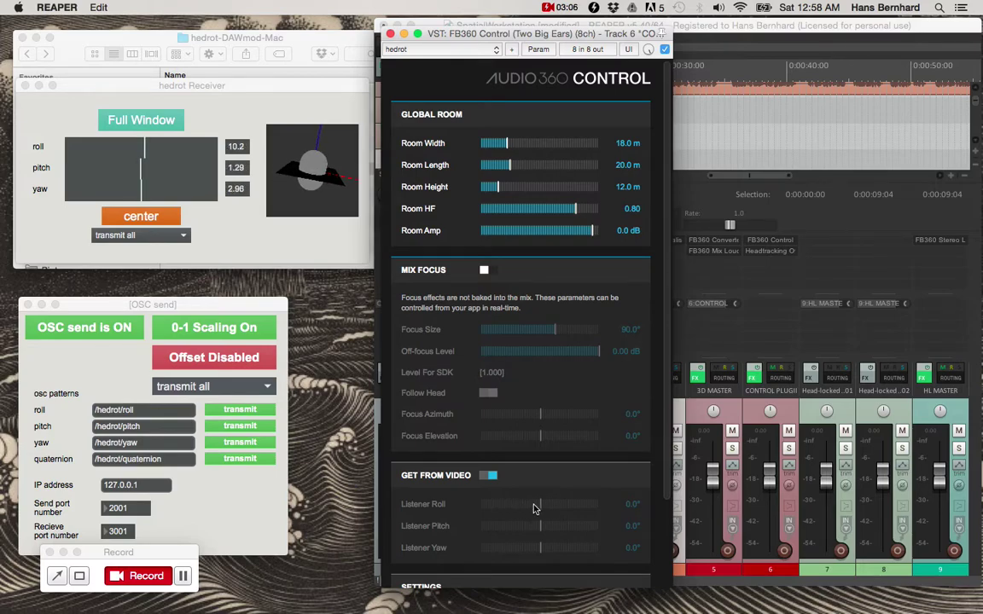
{"action": "left_click", "coordinate": [490, 477]}
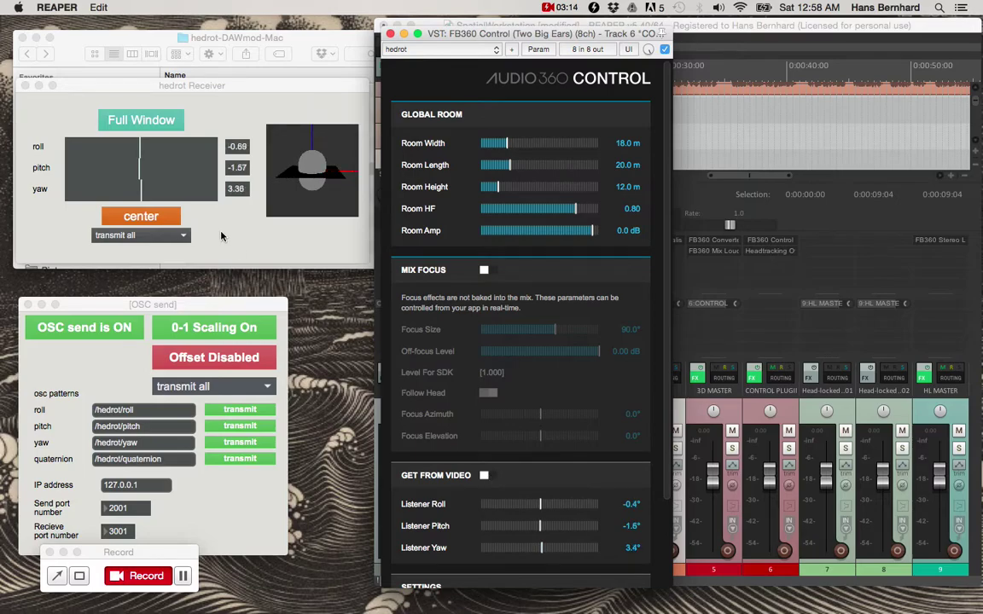
Test hedrot transmit modes roll only and yaw only, ending on transmitting all axes.
{"action": "left_click", "coordinate": [141, 235]}
{"action": "left_click", "coordinate": [156, 251]}
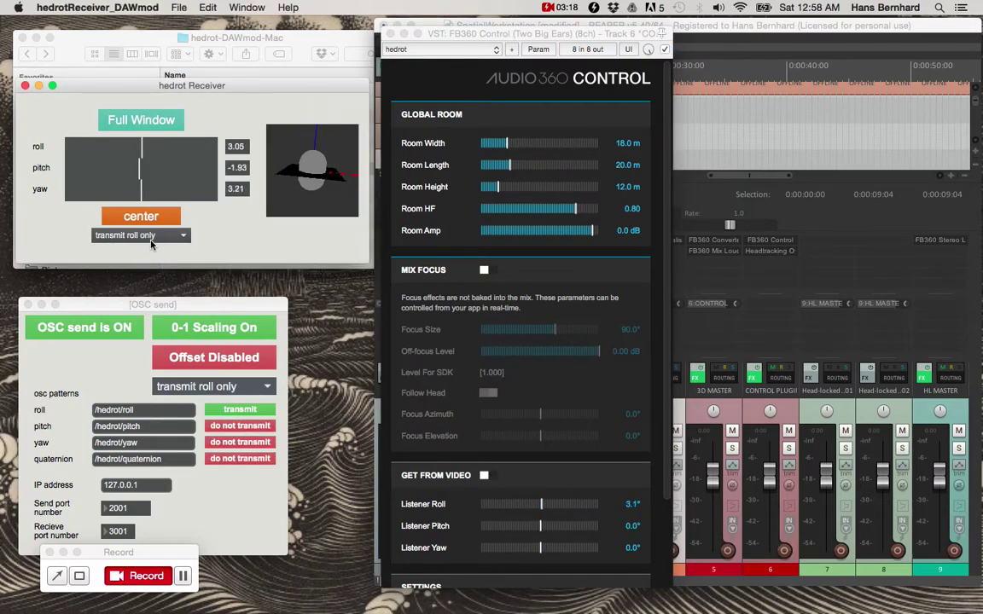
{"action": "left_click", "coordinate": [145, 235]}
{"action": "left_click", "coordinate": [130, 263]}
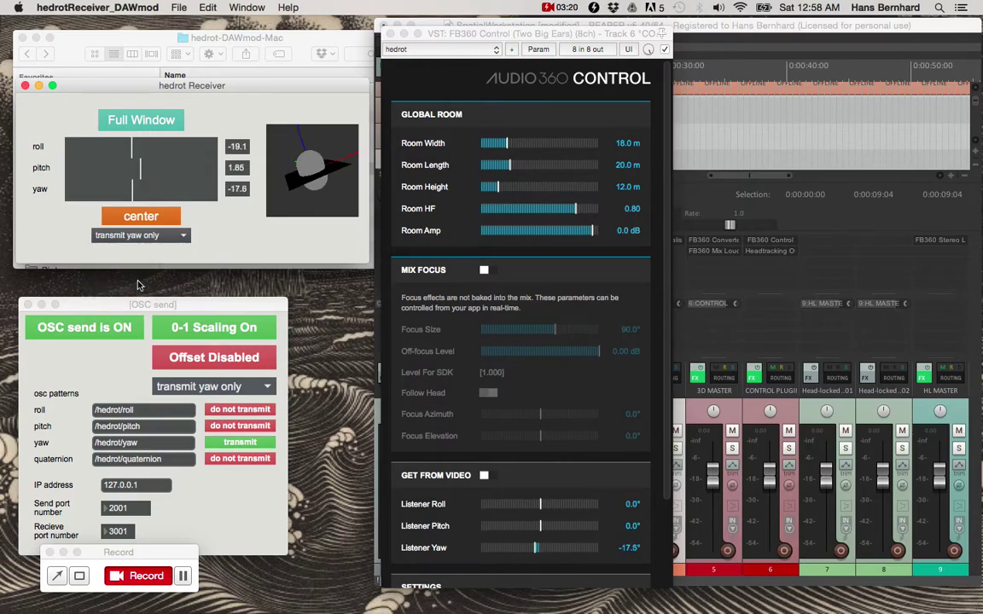
{"action": "left_click", "coordinate": [126, 234]}
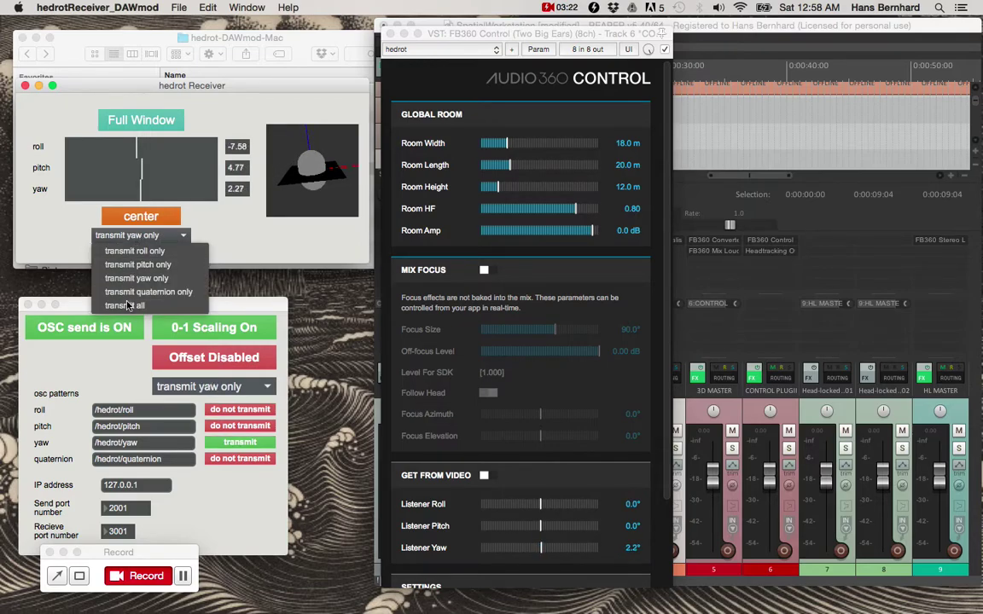
{"action": "left_click", "coordinate": [119, 278]}
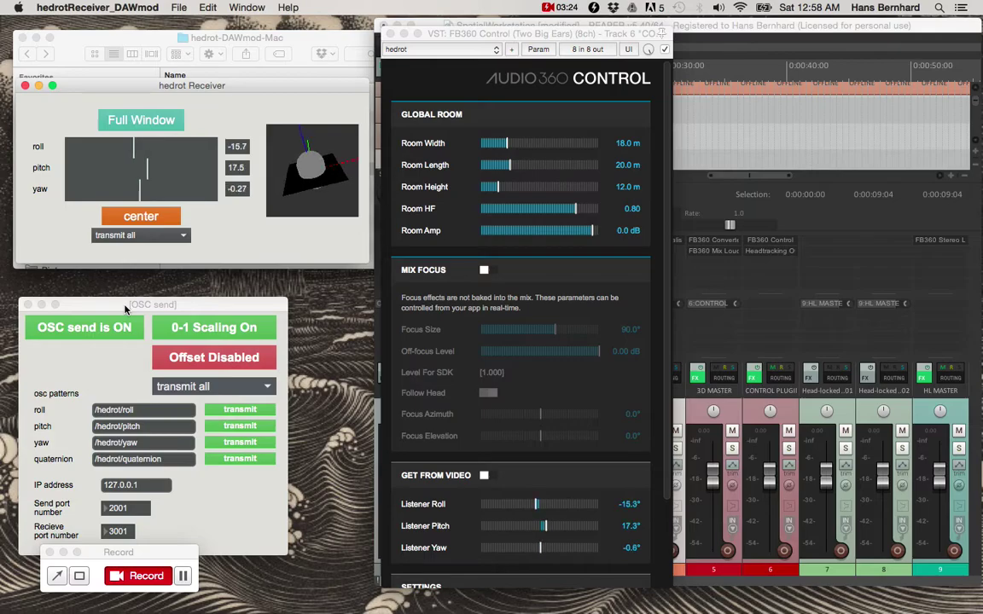
Open the Headtracking Offset effect, push Yaw Offset to -180, then center it back to 0.0.
{"action": "left_click", "coordinate": [766, 254]}
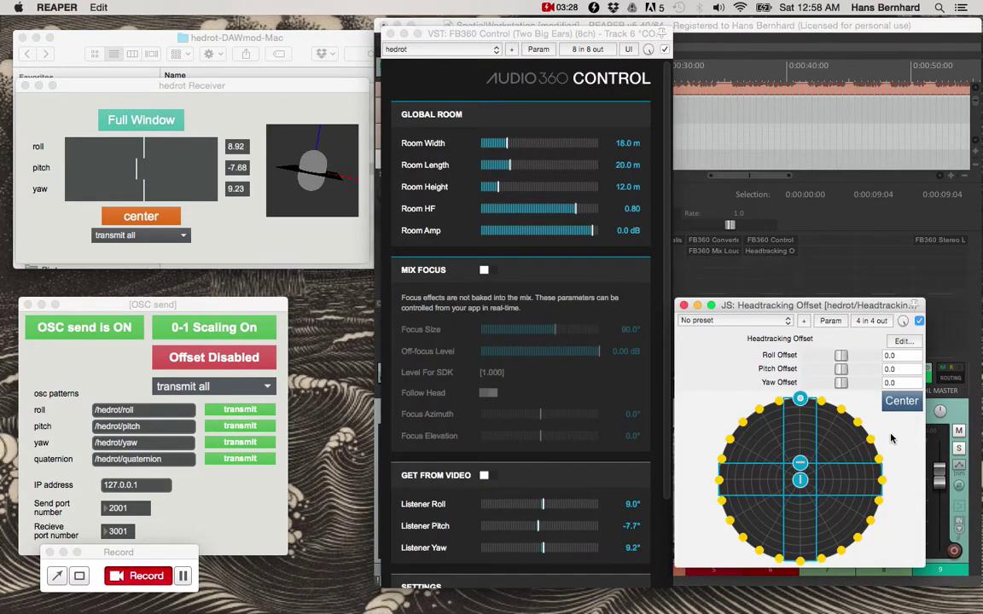
{"action": "mouse_move", "coordinate": [841, 382]}
{"action": "left_mouse_down"}
{"action": "mouse_move", "coordinate": [807, 385]}
{"action": "mouse_move", "coordinate": [845, 384]}
{"action": "left_mouse_up"}
{"action": "left_click", "coordinate": [890, 405]}
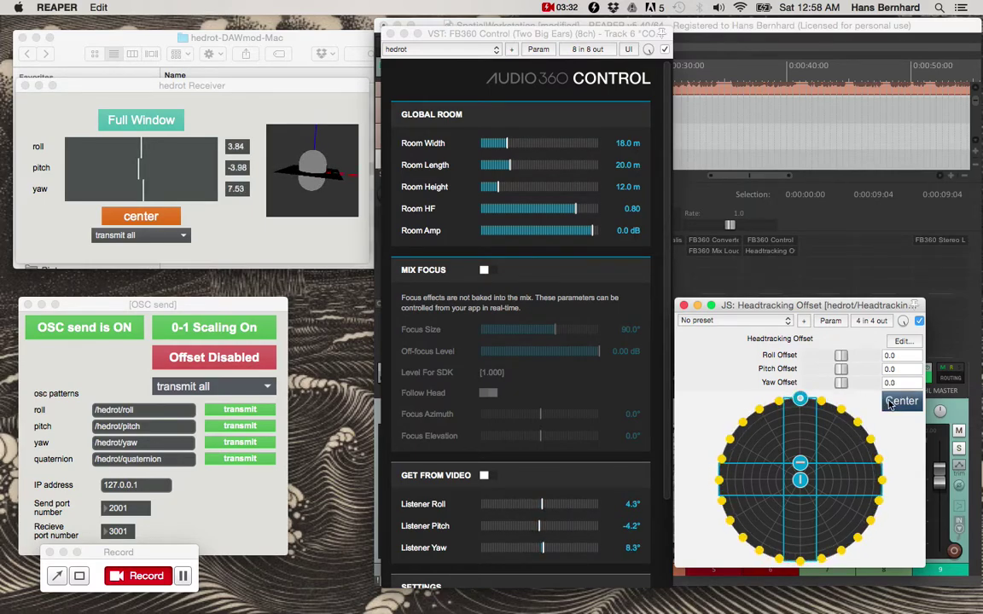
Enable the offset in hedrot's OSC send window and bring the Headtracking Offset window to front.
{"action": "left_click", "coordinate": [246, 361]}
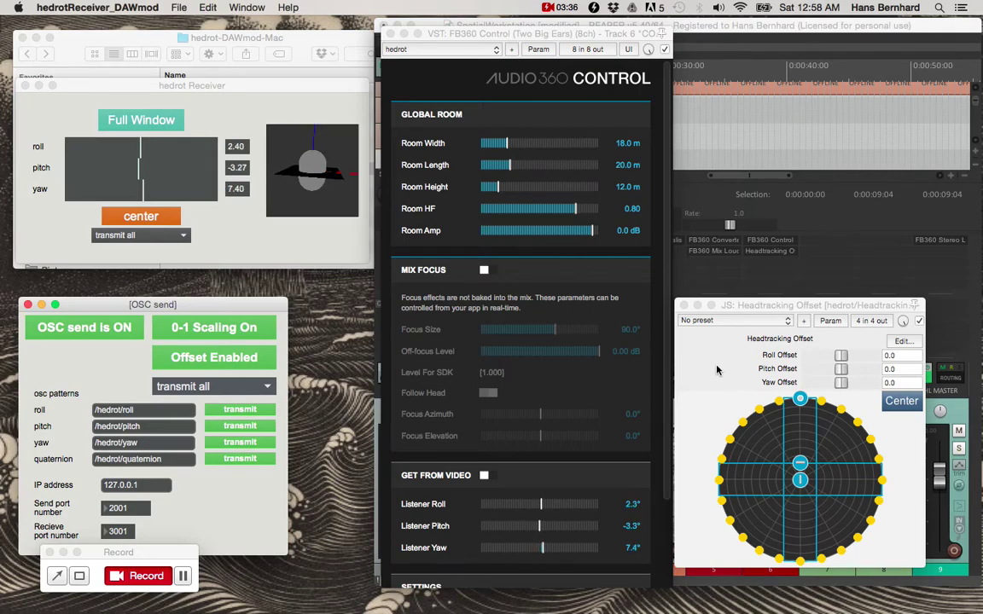
{"action": "left_click", "coordinate": [629, 325]}
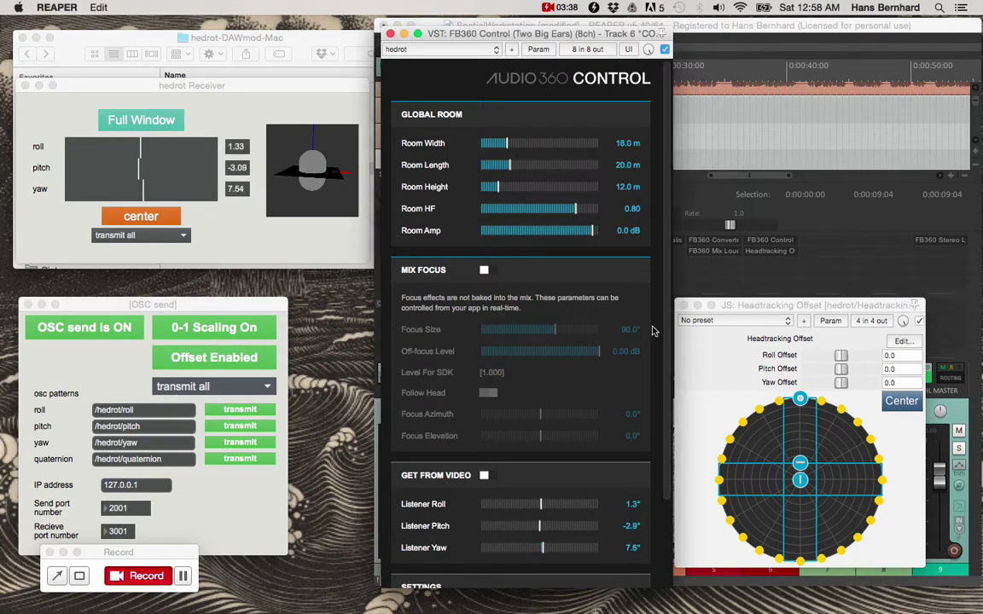
{"action": "left_click", "coordinate": [716, 383]}
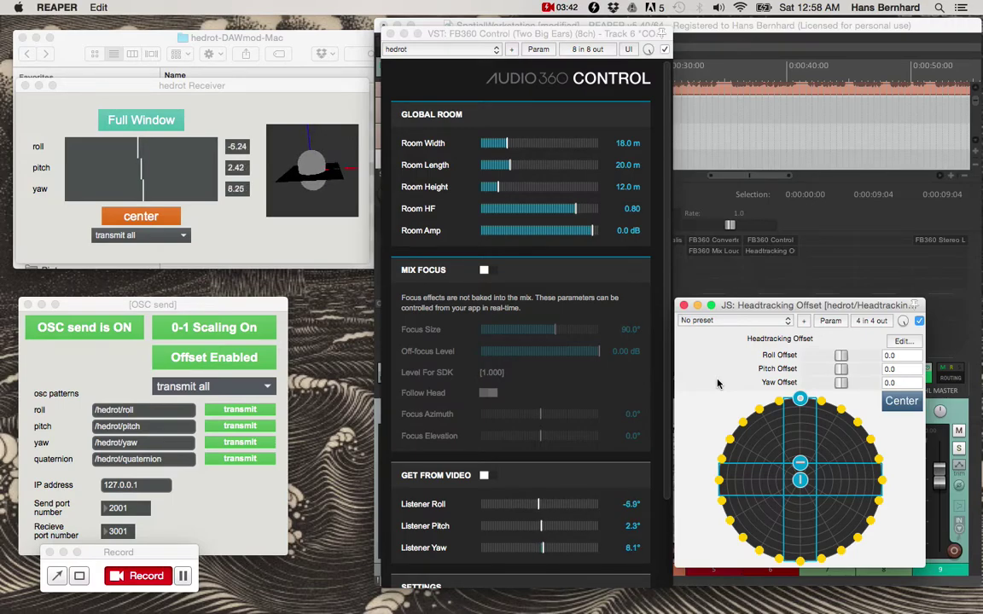
{"action": "left_click", "coordinate": [889, 383]}
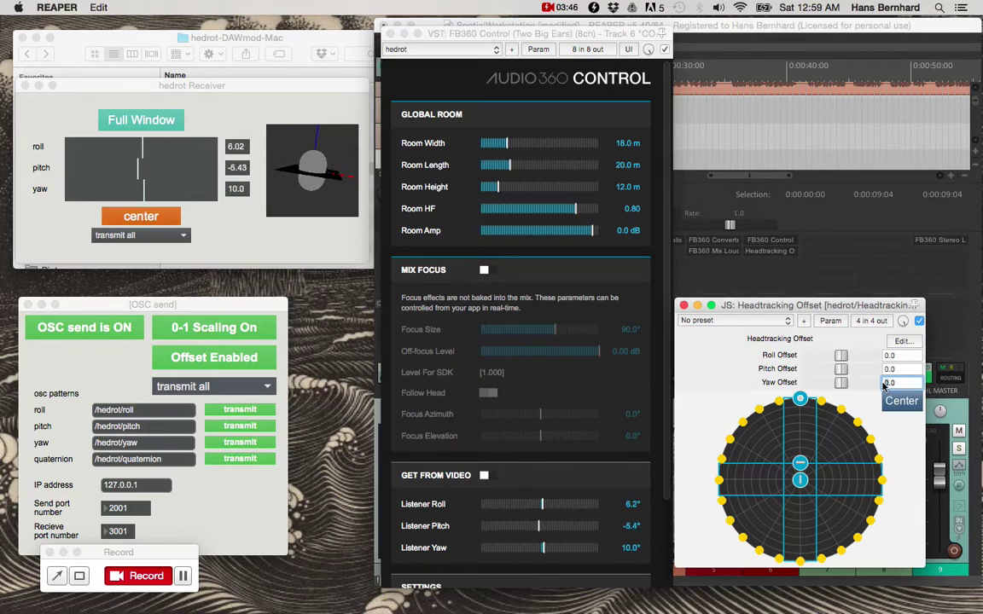
{"action": "type", "text": "-90"}
{"action": "key", "text": "Return"}
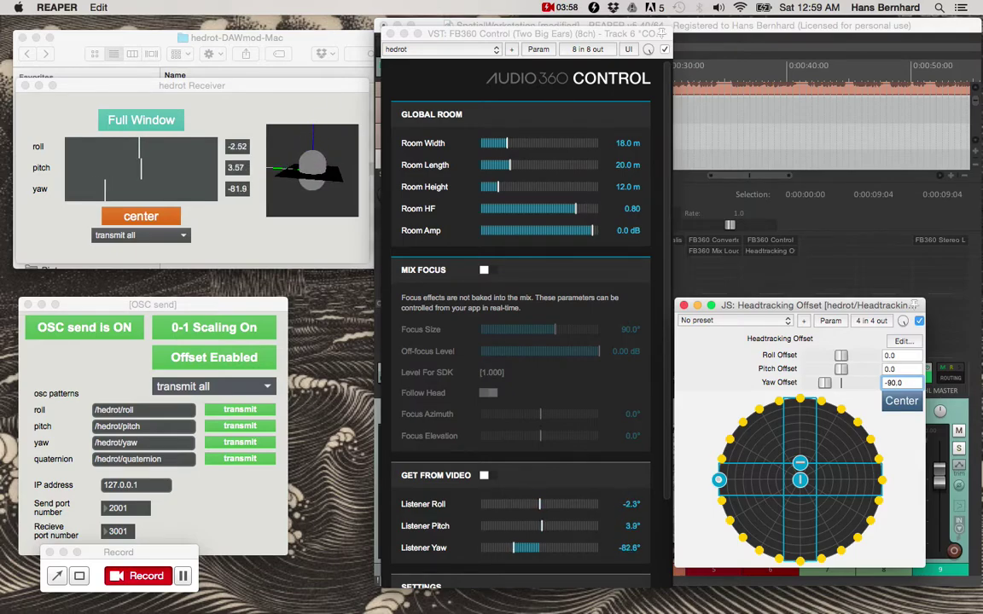
{"action": "left_click", "coordinate": [902, 402]}
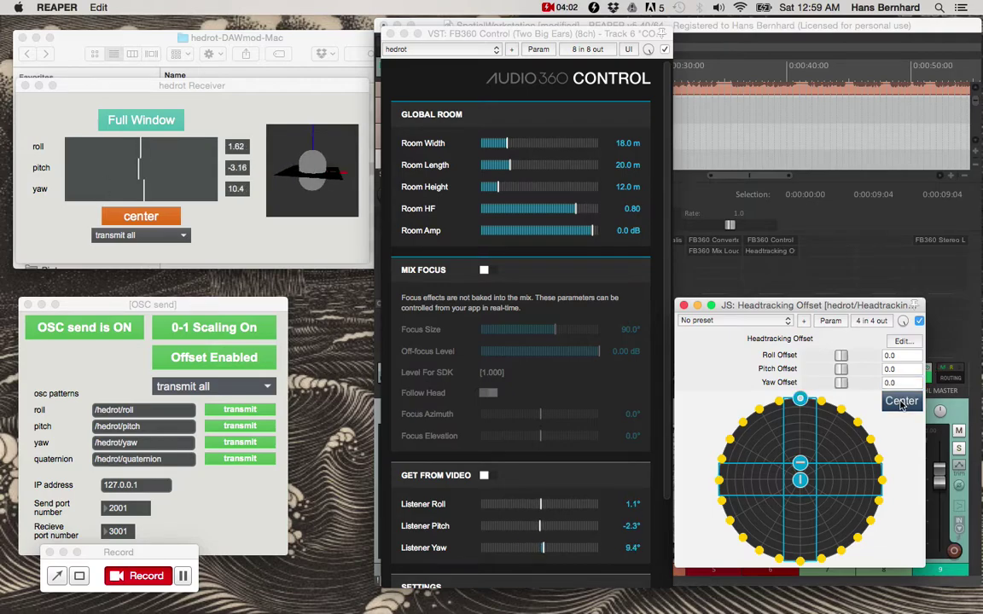
{"action": "left_click_drag", "start_coordinate": [840, 369], "coordinate": [808, 383]}
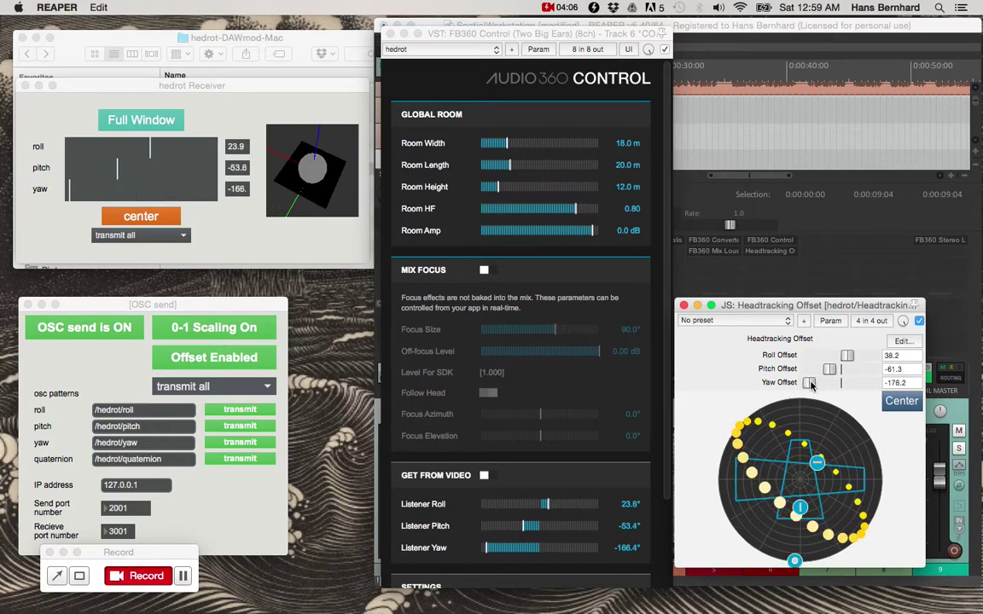
{"action": "left_click", "coordinate": [897, 402]}
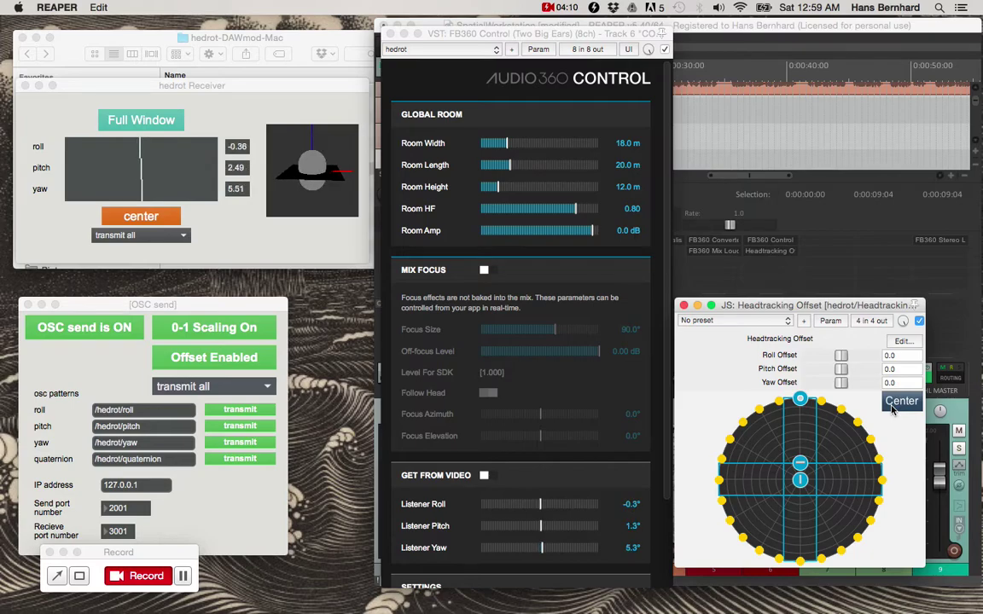